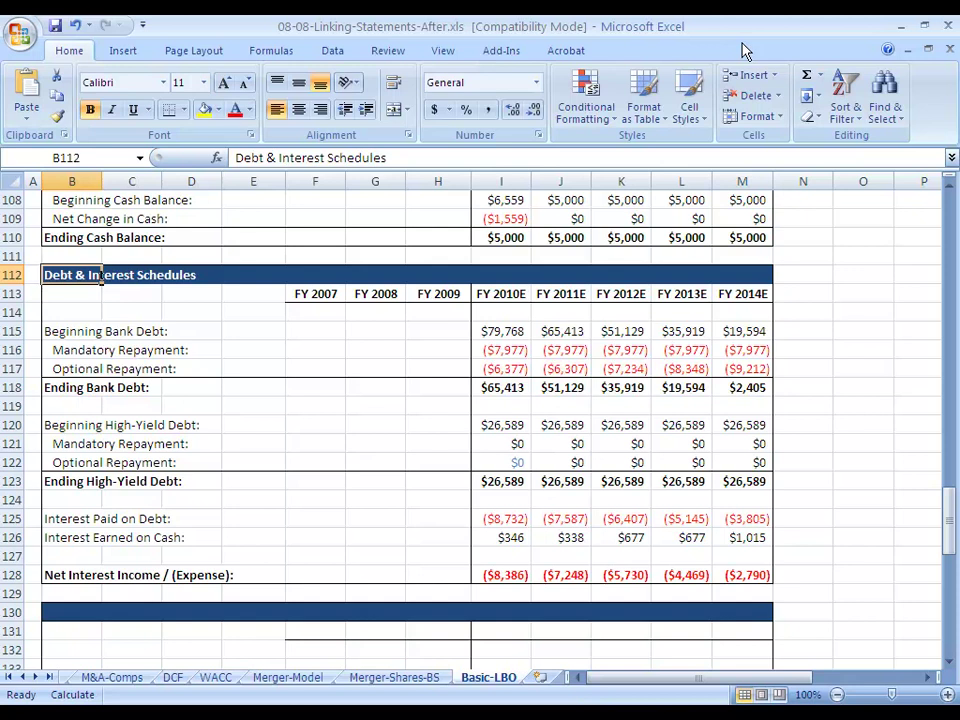
Step: Review the Debt & Interest Schedules section, including the interest rows 125 to 128 and the FY 2014E mandatory bank debt repayment
{"action": "key", "text": "Down"}
{"action": "key", "text": "Down"}
{"action": "key", "text": "Down"}
{"action": "key", "text": "Down"}
{"action": "key", "text": "Down"}
{"action": "key", "text": "Down"}
{"action": "key", "text": "Down"}
{"action": "key", "text": "Down"}
{"action": "key", "text": "Down"}
{"action": "key", "text": "Down"}
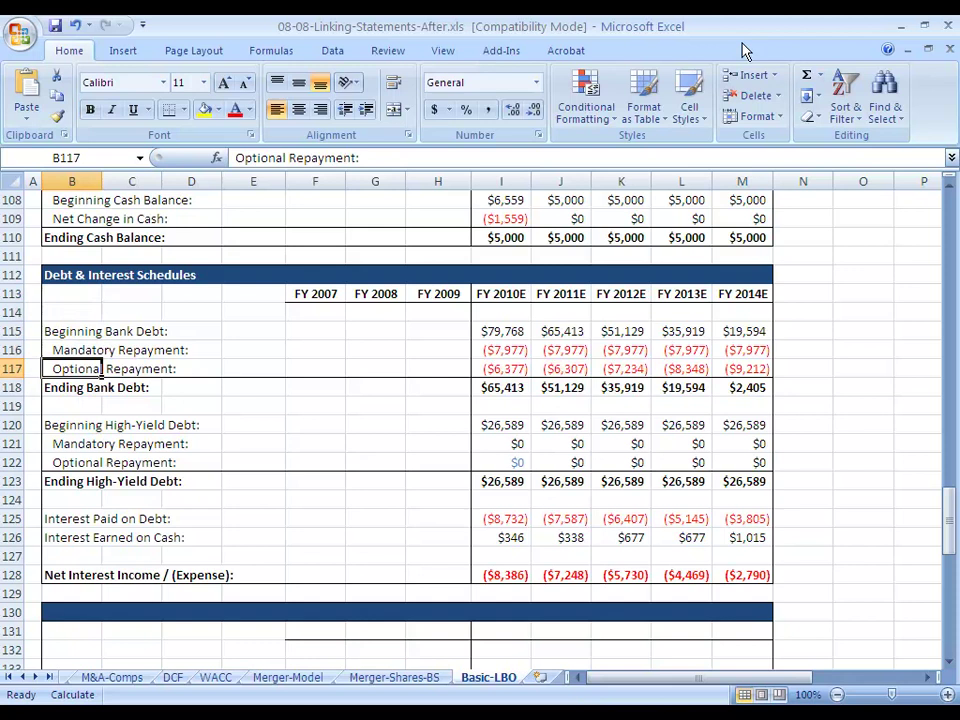
{"action": "key", "text": "Down"}
{"action": "key", "text": "Down"}
{"action": "key", "text": "Down"}
{"action": "key", "text": "shift+space"}
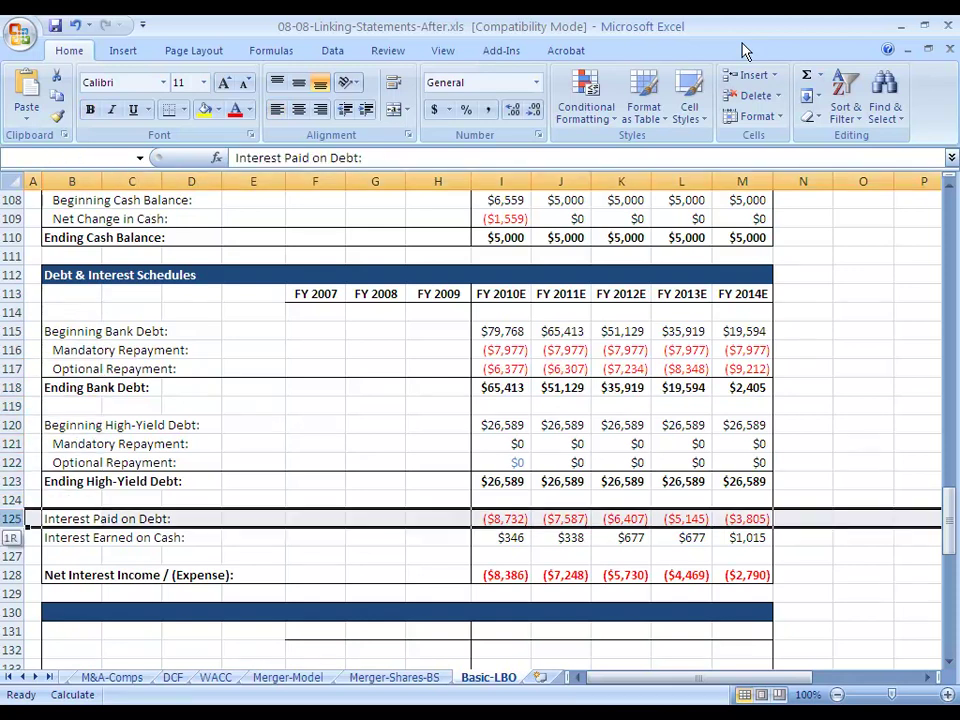
{"action": "key", "text": "shift+Down"}
{"action": "key", "text": "shift+Down"}
{"action": "key", "text": "shift+Down"}
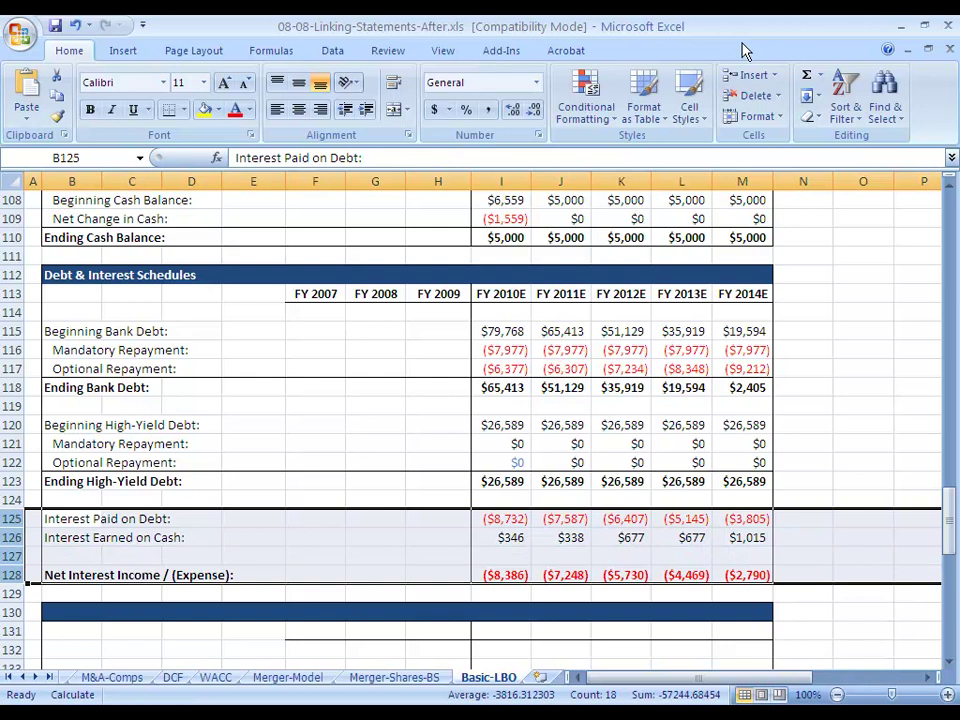
{"action": "left_click", "coordinate": [724, 350]}
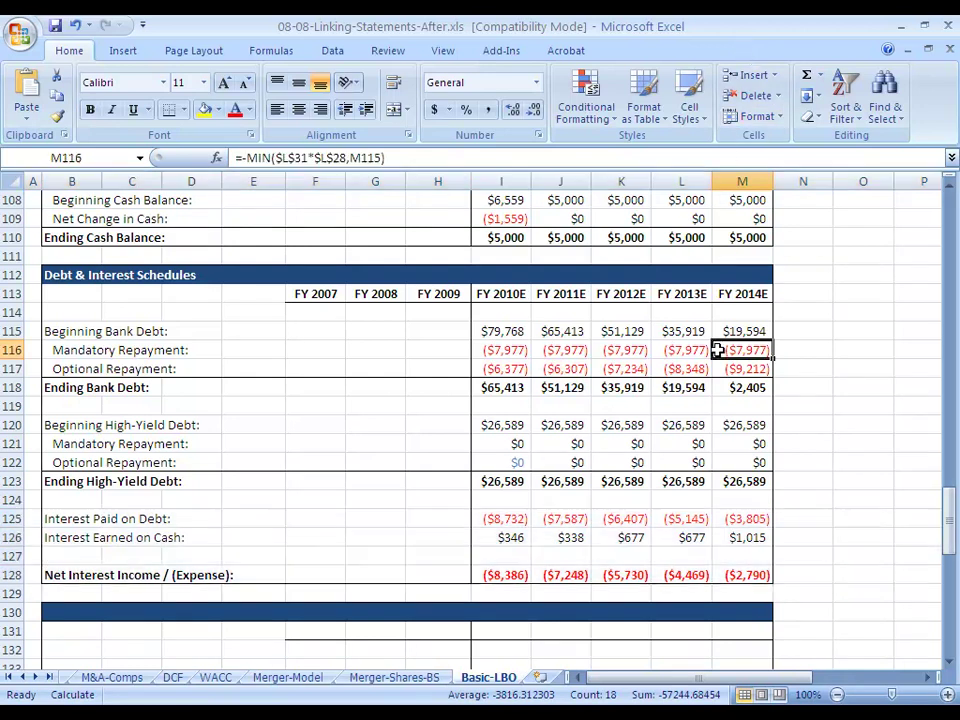
Step: Examine the projected Interest Income / (Expense) row 80 in the Income Statement and how it flows into the Cash Flow Statement
{"action": "left_click_drag", "start_coordinate": [952, 520], "coordinate": [955, 403]}
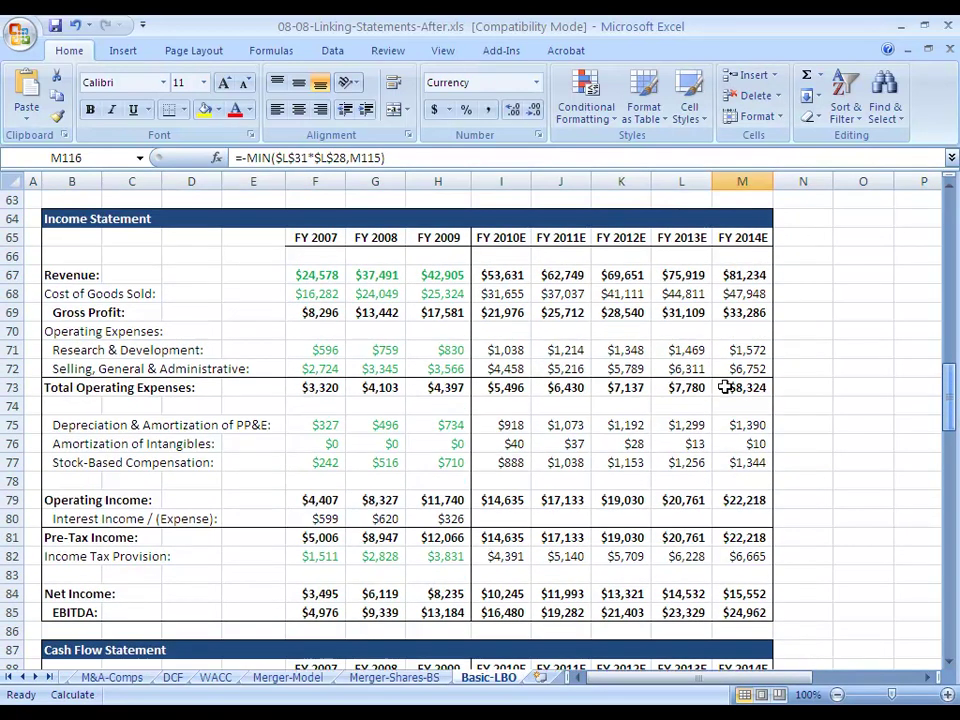
{"action": "left_click", "coordinate": [512, 519]}
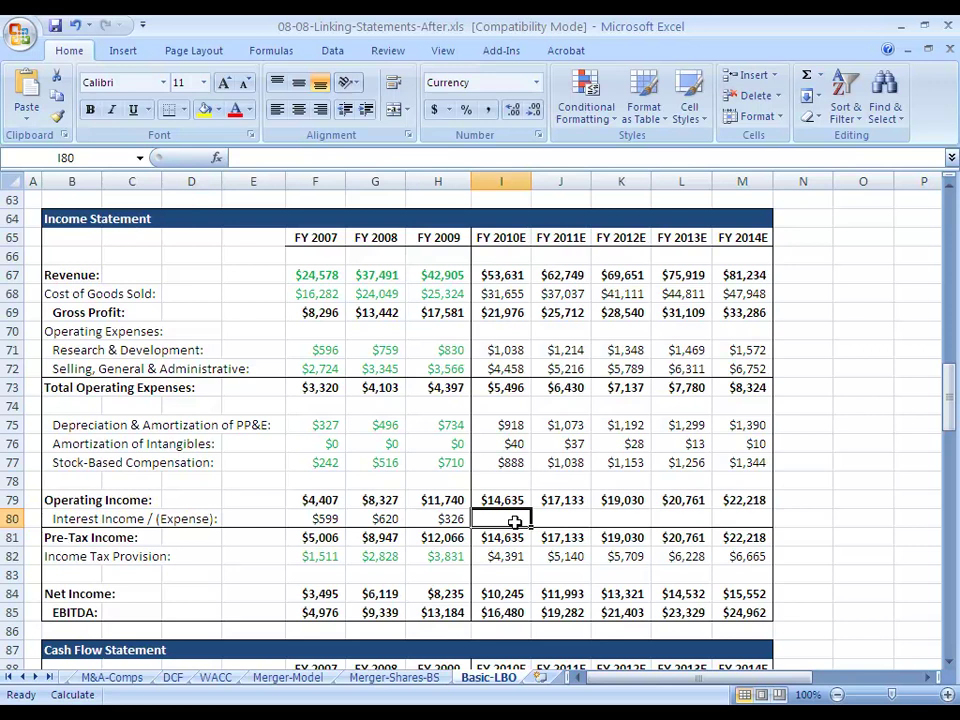
{"action": "key", "text": "shift+space"}
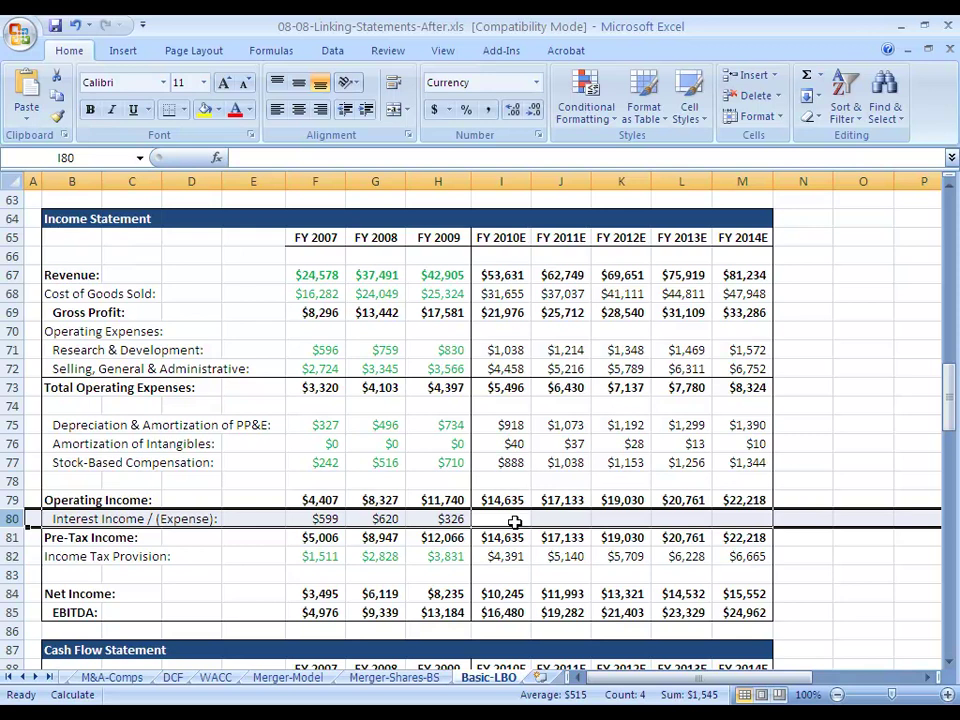
{"action": "left_click", "coordinate": [514, 522]}
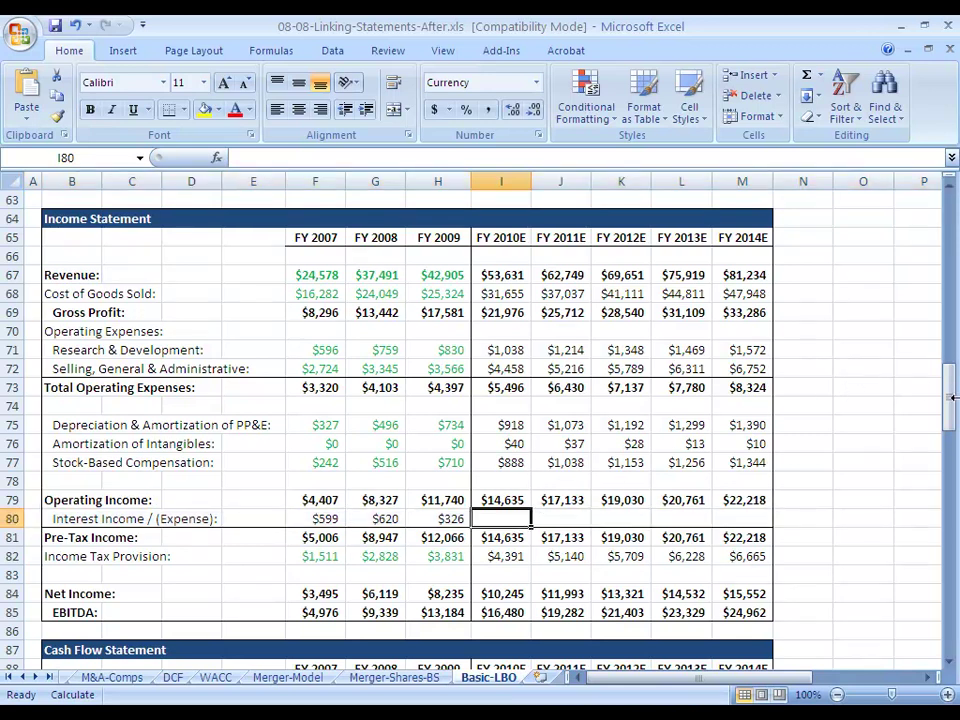
{"action": "left_click_drag", "start_coordinate": [953, 402], "coordinate": [945, 481]}
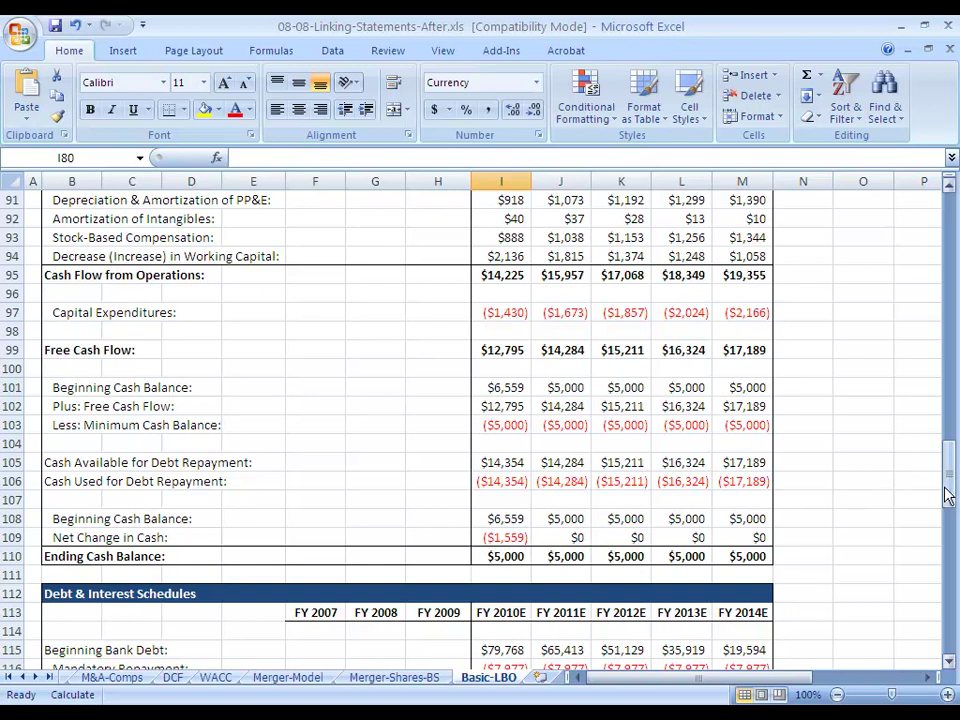
{"action": "left_click_drag", "start_coordinate": [945, 497], "coordinate": [956, 420]}
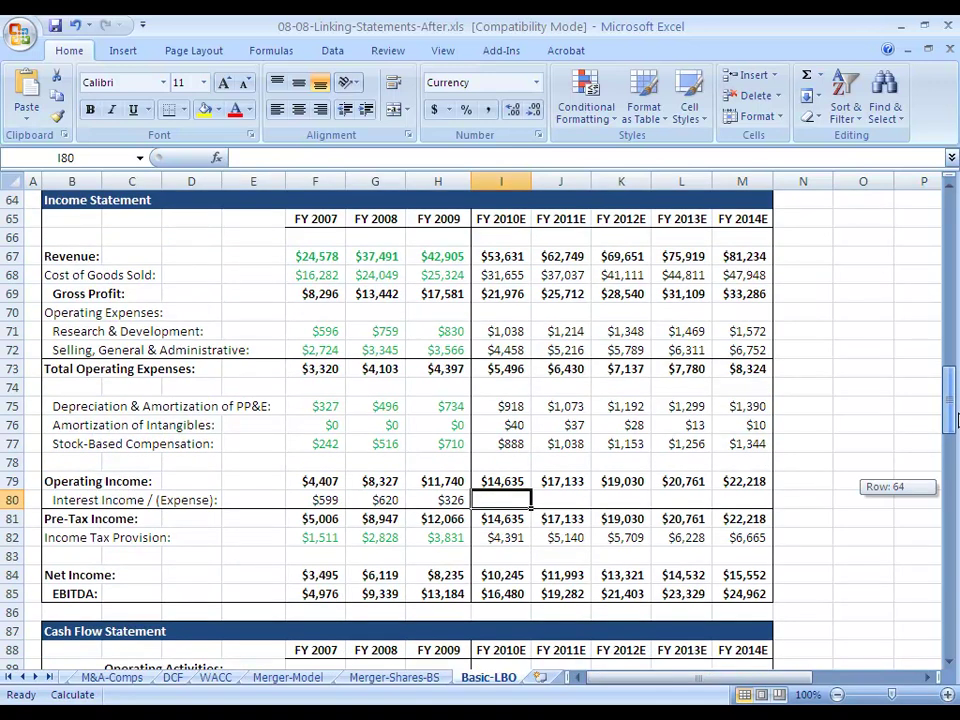
{"action": "mouse_move", "coordinate": [956, 420]}
{"action": "left_mouse_down"}
{"action": "mouse_move", "coordinate": [955, 470]}
{"action": "mouse_move", "coordinate": [944, 432]}
{"action": "left_mouse_up"}
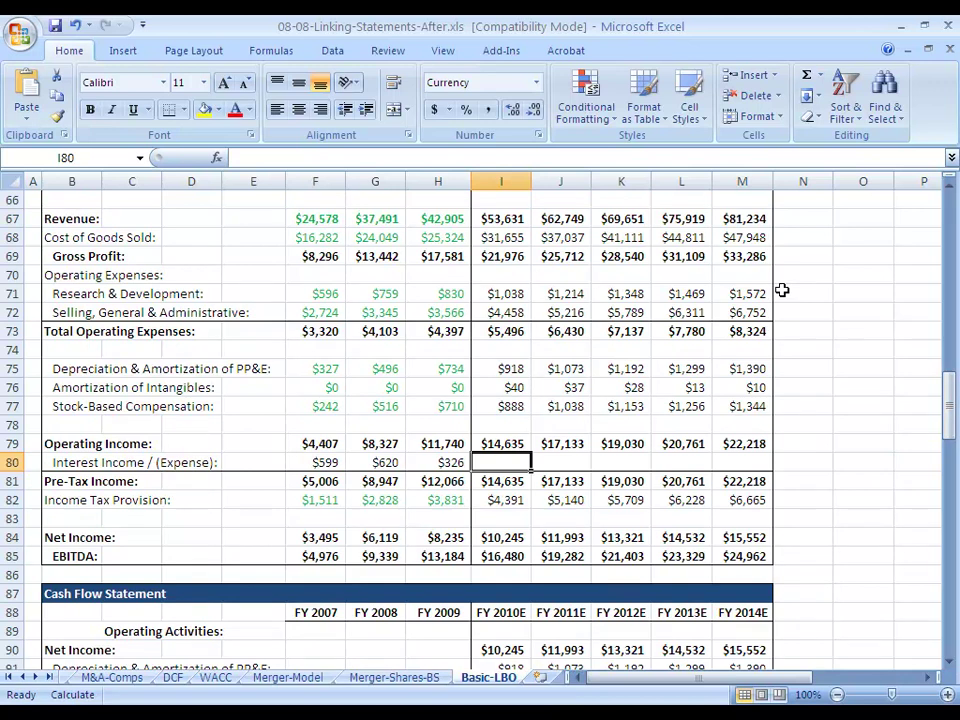
Step: Check the iterative calculation and workbook calculation settings in the Formulas options, and accept them
{"action": "key", "text": "alt+t"}
{"action": "key", "text": "o"}
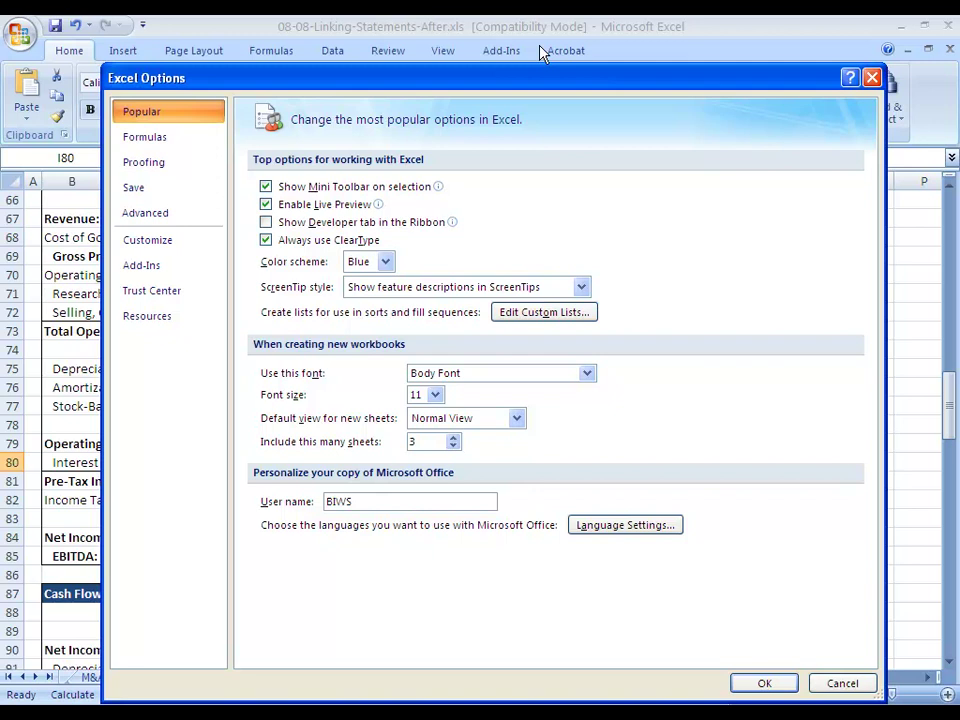
{"action": "key", "text": "Down"}
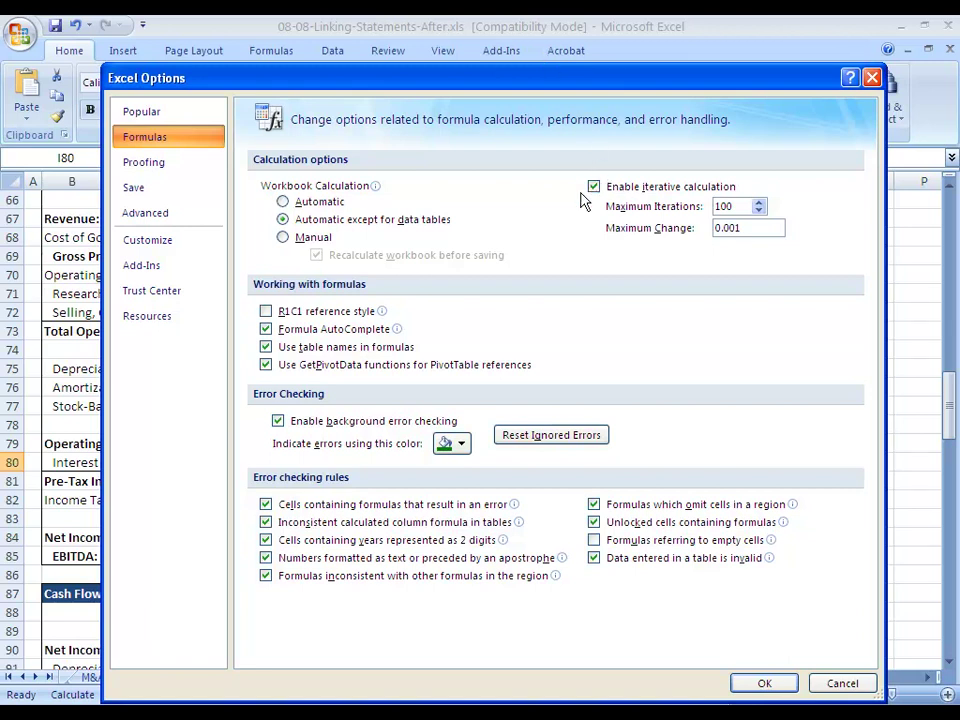
{"action": "mouse_move", "coordinate": [262, 198]}
{"action": "mouse_move", "coordinate": [376, 236]}
{"action": "key", "text": "Return"}
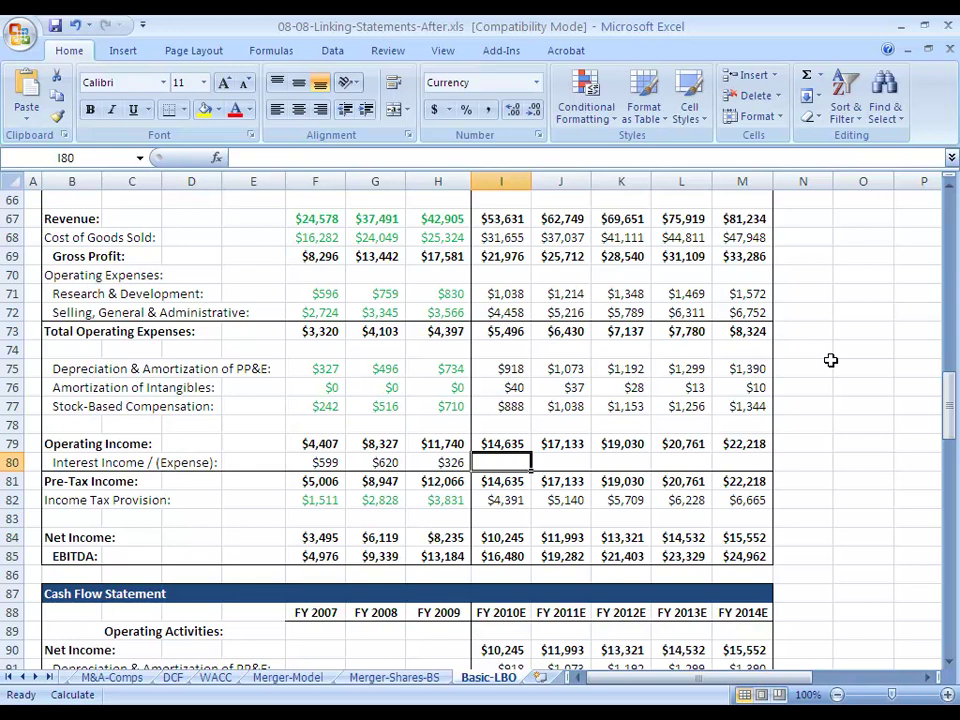
Step: Link FY 2010E Interest Income / (Expense) in I80 to Net Interest Income / (Expense) with the formula =I128
{"action": "type", "text": "="}
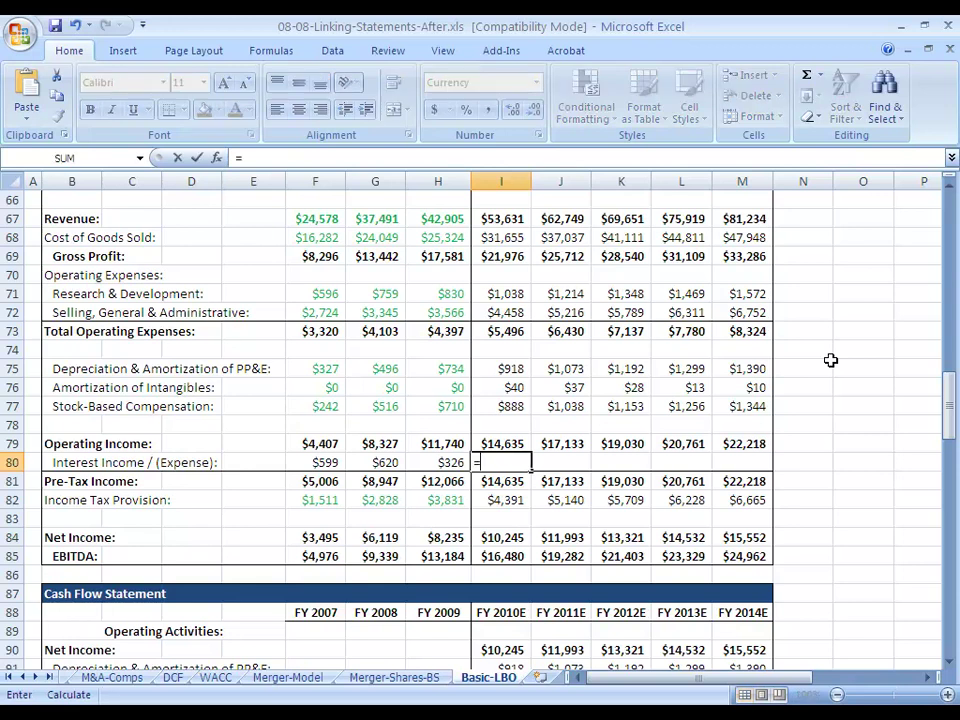
{"action": "key", "text": "Down"}
{"action": "key", "text": "Down"}
{"action": "key", "text": "Down"}
{"action": "key", "text": "Down"}
{"action": "key", "text": "Down"}
{"action": "key", "text": "Down"}
{"action": "key", "text": "Down"}
{"action": "key", "text": "Down"}
{"action": "key", "text": "Down"}
{"action": "key", "text": "Down"}
{"action": "key", "text": "Down"}
{"action": "key", "text": "Down"}
{"action": "key", "text": "Down"}
{"action": "key", "text": "Down"}
{"action": "key", "text": "Down"}
{"action": "key", "text": "Down"}
{"action": "key", "text": "Down"}
{"action": "key", "text": "Down"}
{"action": "key", "text": "Down"}
{"action": "key", "text": "Down"}
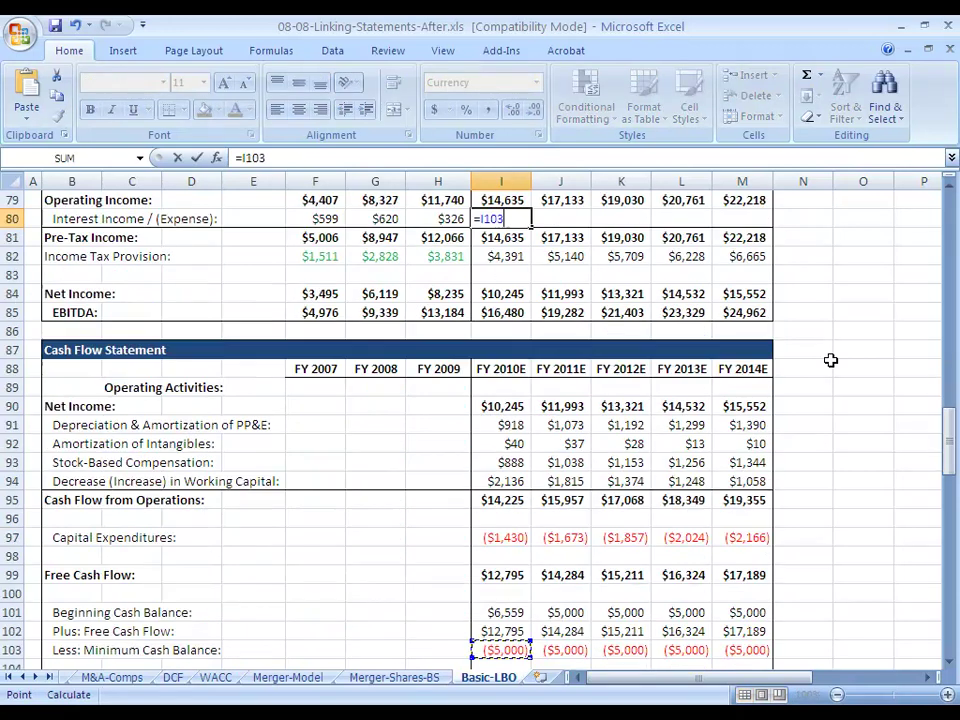
{"action": "key", "text": "Down"}
{"action": "key", "text": "Down"}
{"action": "key", "text": "Down"}
{"action": "key", "text": "Down"}
{"action": "key", "text": "Down"}
{"action": "key", "text": "Down"}
{"action": "key", "text": "Down"}
{"action": "key", "text": "Down"}
{"action": "key", "text": "ctrl+Down"}
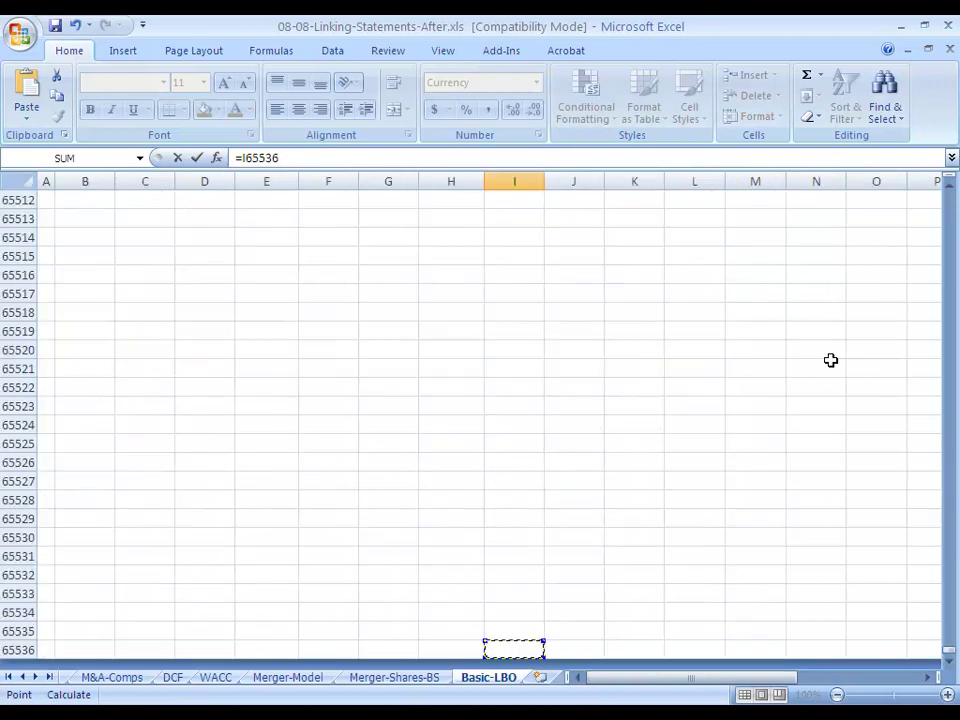
{"action": "key", "text": "ctrl+Up"}
{"action": "key", "text": "Up"}
{"action": "key", "text": "Up"}
{"action": "key", "text": "Up"}
{"action": "key", "text": "Up"}
{"action": "key", "text": "Up"}
{"action": "key", "text": "Up"}
{"action": "key", "text": "Up"}
{"action": "key", "text": "Up"}
{"action": "key", "text": "Up"}
{"action": "key", "text": "Up"}
{"action": "key", "text": "Down"}
{"action": "key", "text": "Down"}
{"action": "key", "text": "Down"}
{"action": "key", "text": "Down"}
{"action": "key", "text": "Down"}
{"action": "key", "text": "Down"}
{"action": "key", "text": "Down"}
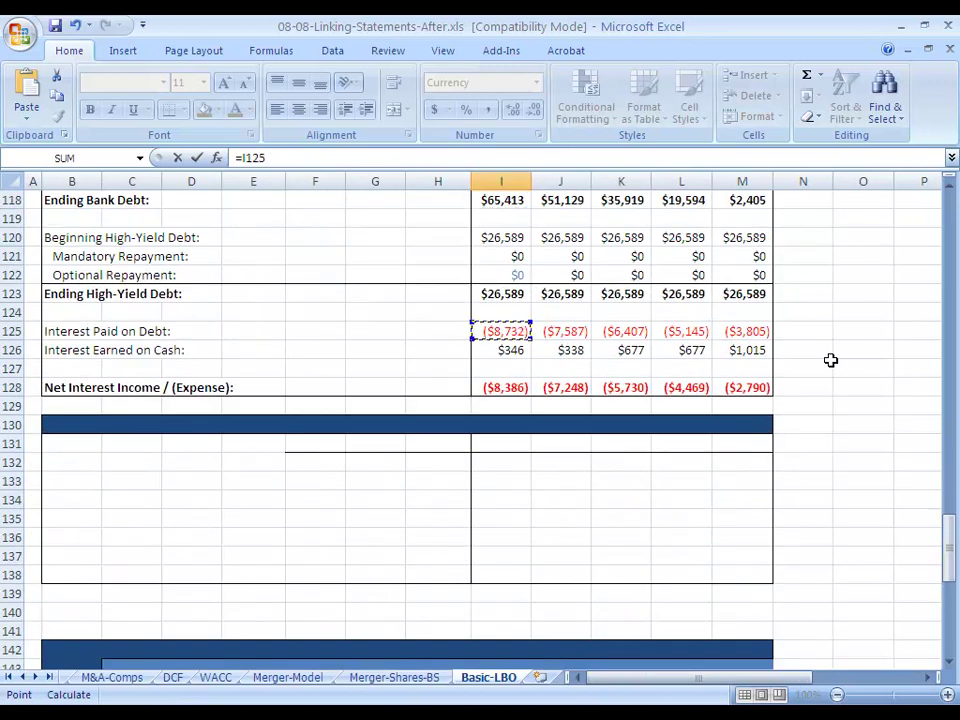
{"action": "key", "text": "Down"}
{"action": "key", "text": "Down"}
{"action": "key", "text": "Down"}
{"action": "key", "text": "Return"}
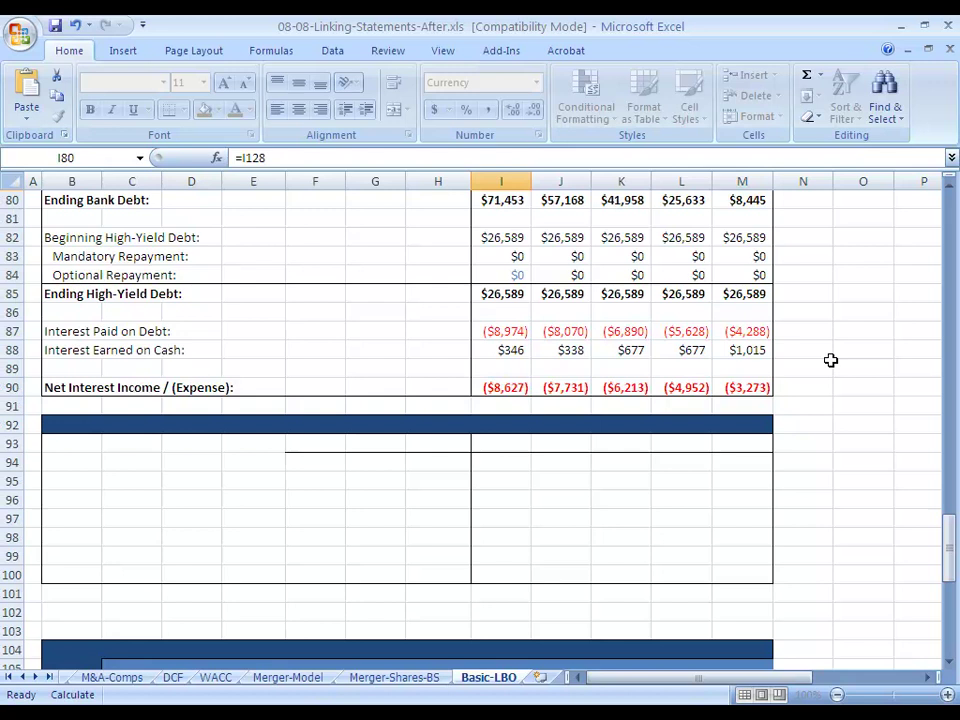
Step: Copy the I80 interest formula across to M80 as formulas only, and save the workbook
{"action": "key", "text": "Up"}
{"action": "key", "text": "Up"}
{"action": "key", "text": "Up"}
{"action": "key", "text": "Up"}
{"action": "key", "text": "Up"}
{"action": "key", "text": "Up"}
{"action": "key", "text": "Up"}
{"action": "key", "text": "Up"}
{"action": "key", "text": "Up"}
{"action": "key", "text": "Down"}
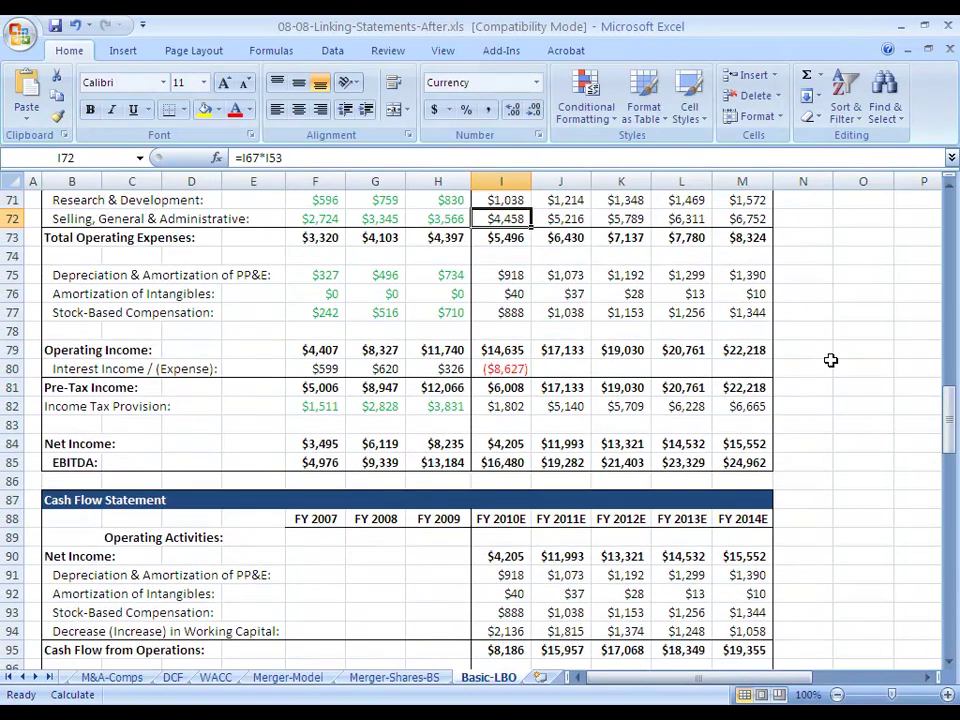
{"action": "key", "text": "Down"}
{"action": "key", "text": "Down"}
{"action": "key", "text": "Down"}
{"action": "key", "text": "Down"}
{"action": "key", "text": "Down"}
{"action": "key", "text": "Down"}
{"action": "key", "text": "Down"}
{"action": "key", "text": "Down"}
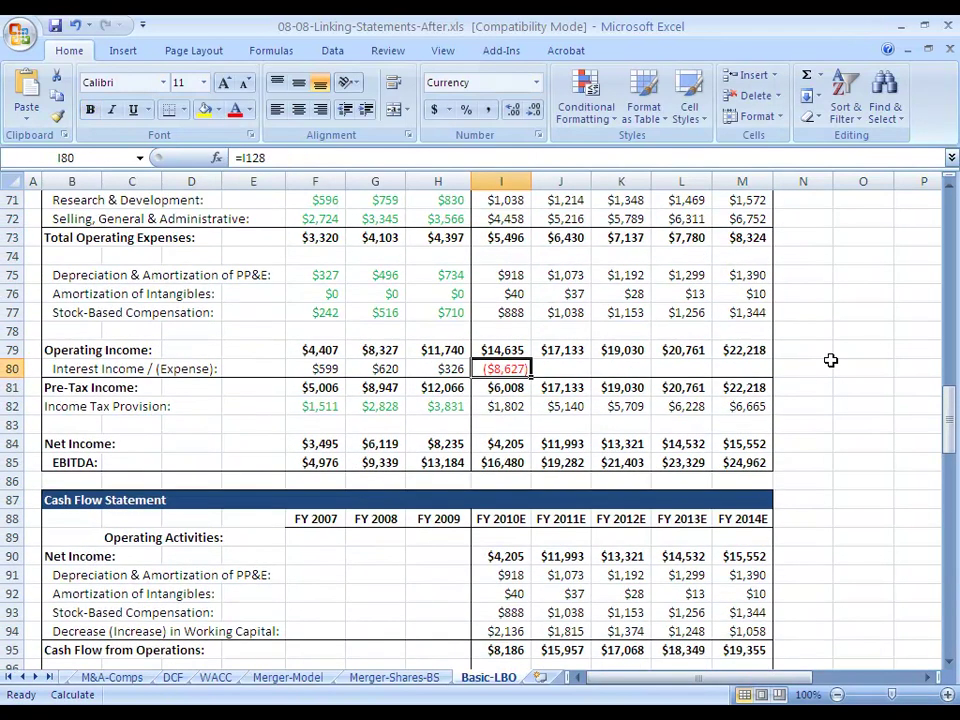
{"action": "key", "text": "ctrl+c"}
{"action": "key", "text": "shift+Right"}
{"action": "key", "text": "shift+Right"}
{"action": "key", "text": "shift+Right"}
{"action": "key", "text": "shift+Right"}
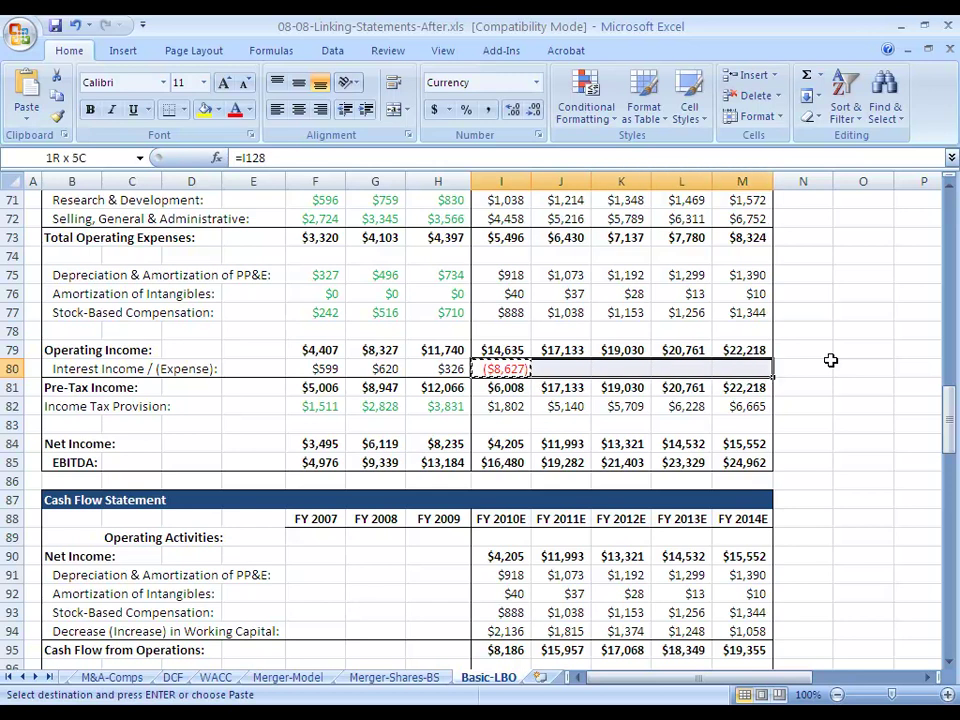
{"action": "key", "text": "alt+e"}
{"action": "key", "text": "s"}
{"action": "key", "text": "f"}
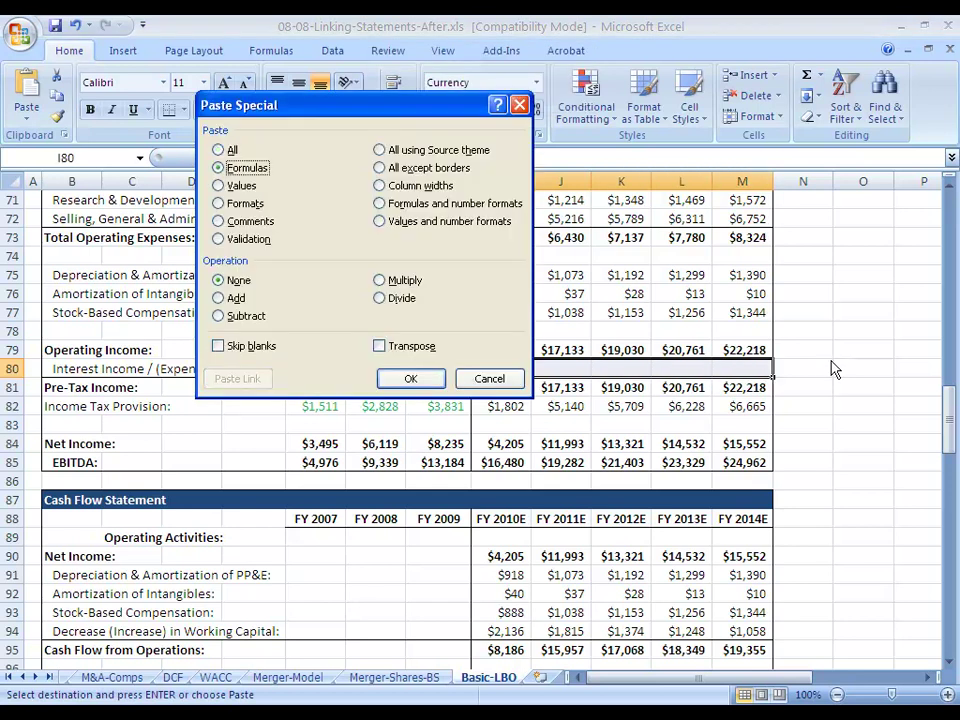
{"action": "key", "text": "Return"}
{"action": "scroll", "coordinate": [830, 360], "scroll_direction": "up", "scroll_amount": 1}
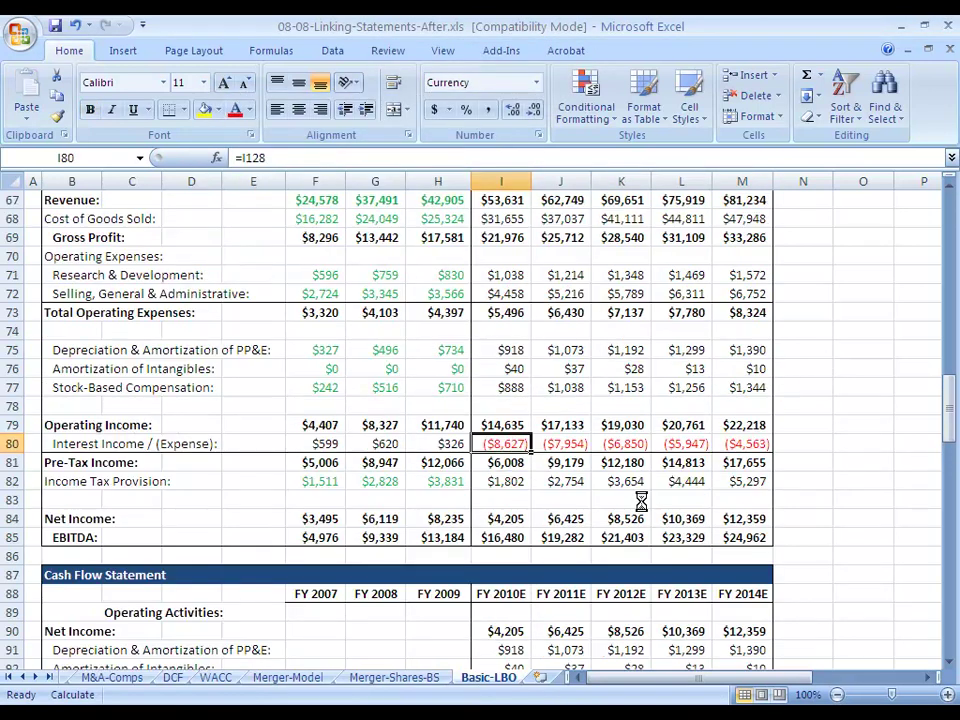
{"action": "key", "text": "ctrl+s"}
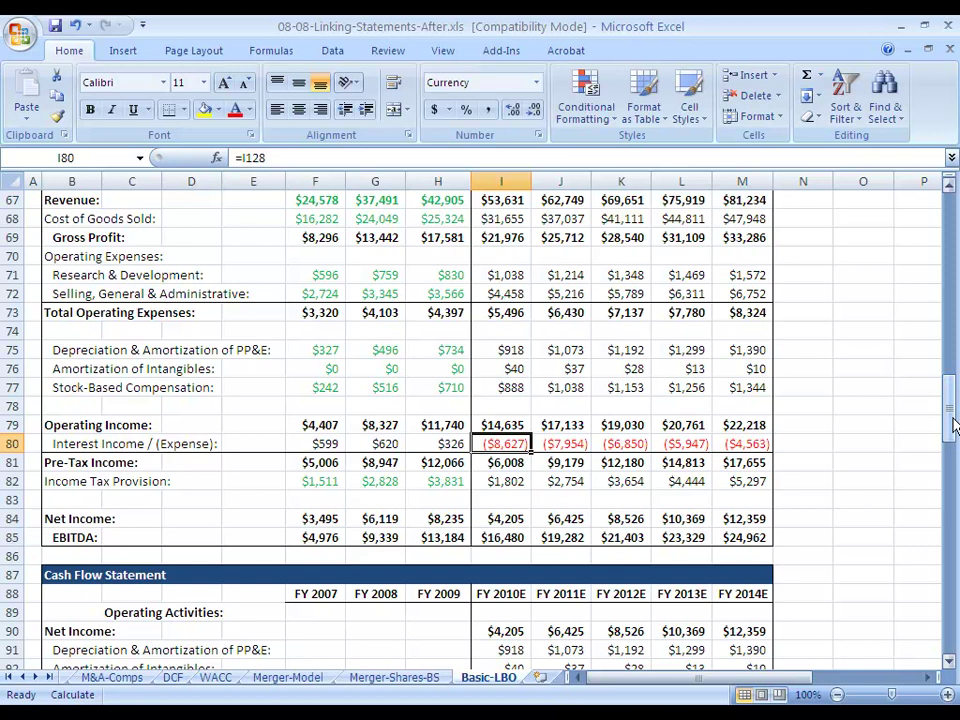
Step: Review the debt repayments and interest in the Debt & Interest Schedules, and return to the Income Statement heading
{"action": "left_click_drag", "start_coordinate": [953, 425], "coordinate": [951, 510]}
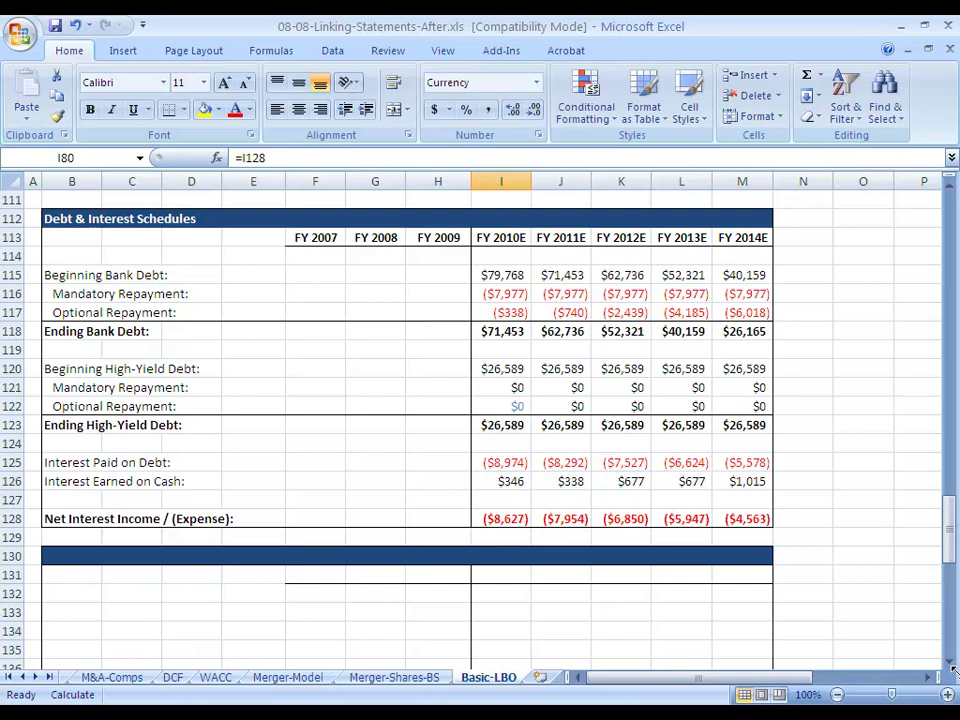
{"action": "left_click_drag", "start_coordinate": [950, 520], "coordinate": [955, 392]}
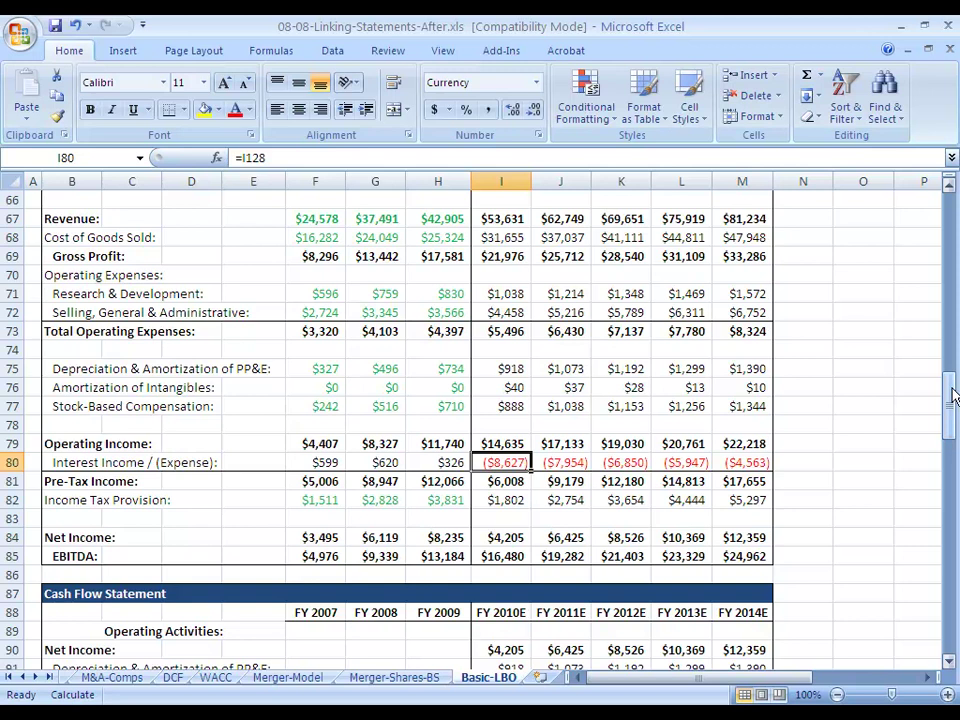
{"action": "mouse_move", "coordinate": [953, 397]}
{"action": "left_mouse_down"}
{"action": "mouse_move", "coordinate": [954, 546]}
{"action": "mouse_move", "coordinate": [950, 386]}
{"action": "left_mouse_up"}
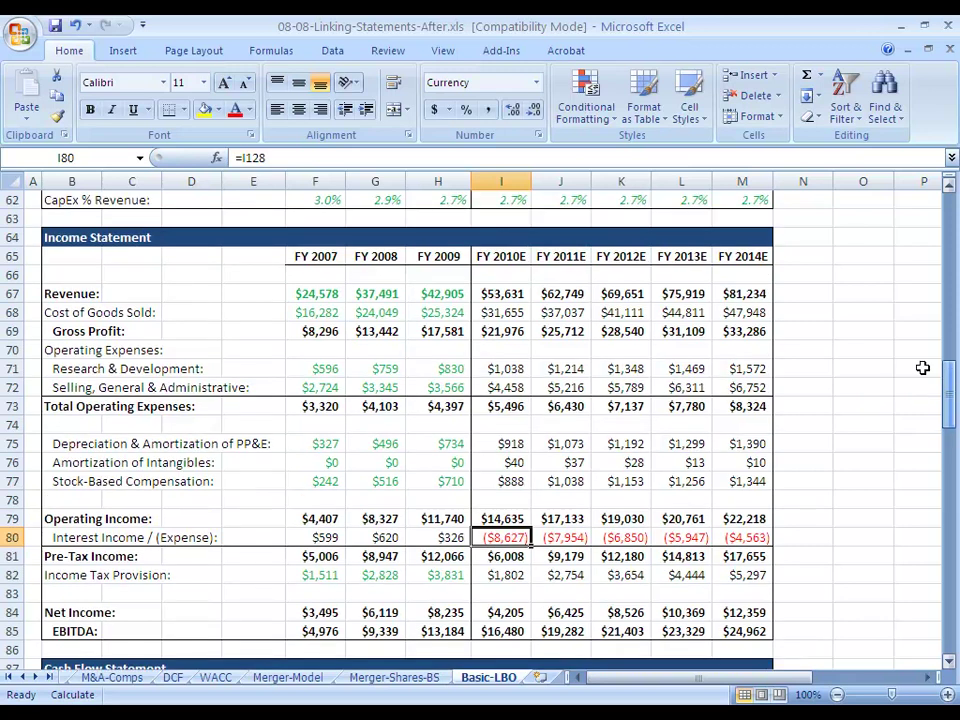
{"action": "left_click", "coordinate": [60, 236]}
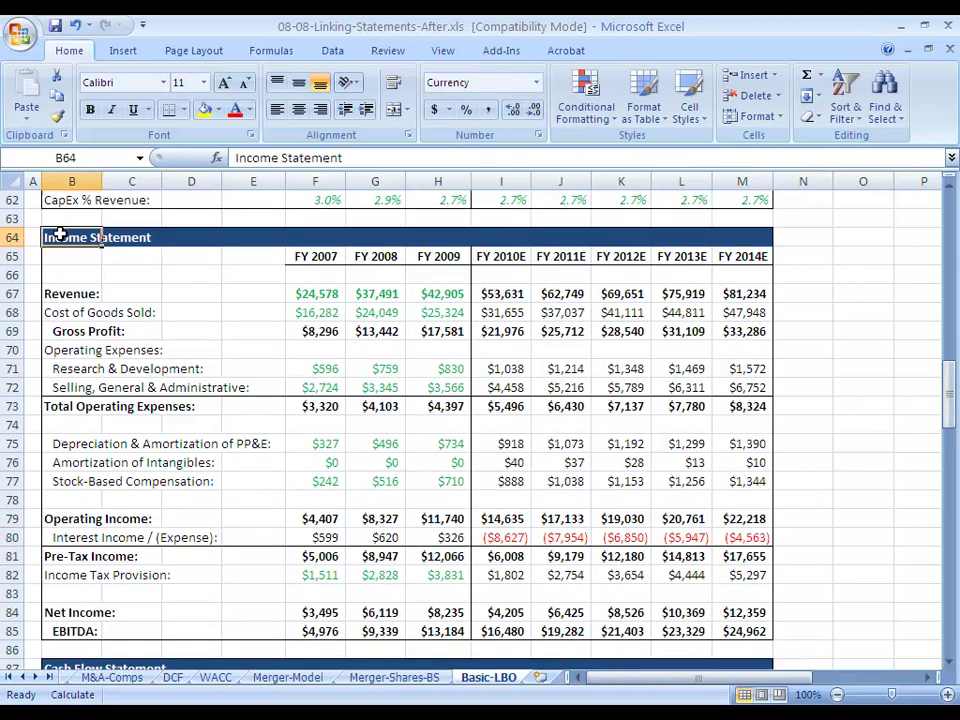